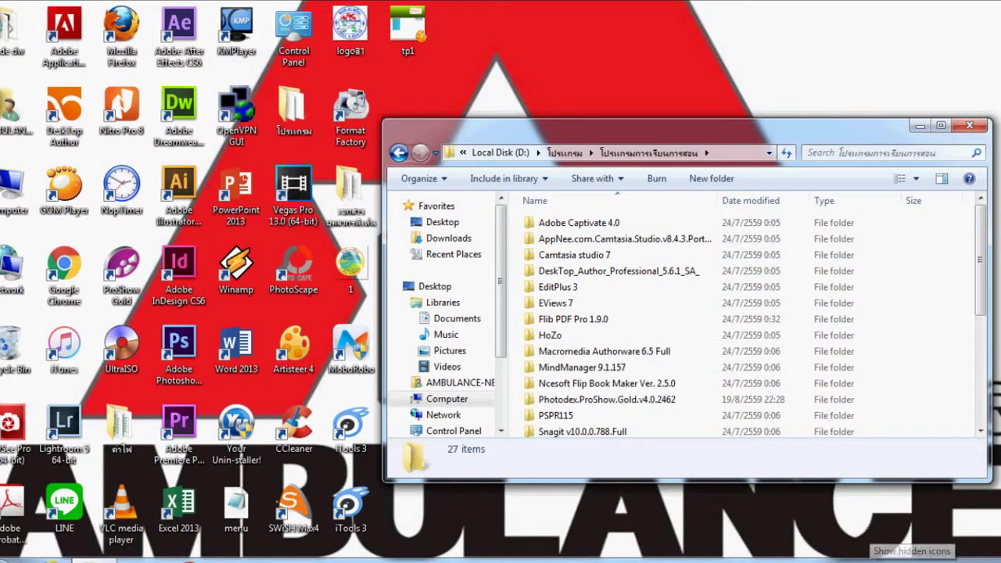
# Run Autorun from the EViews 7 folder and start the EViews installation.
pyautogui.moveTo(664, 128); pyautogui.dragTo(668, 65)
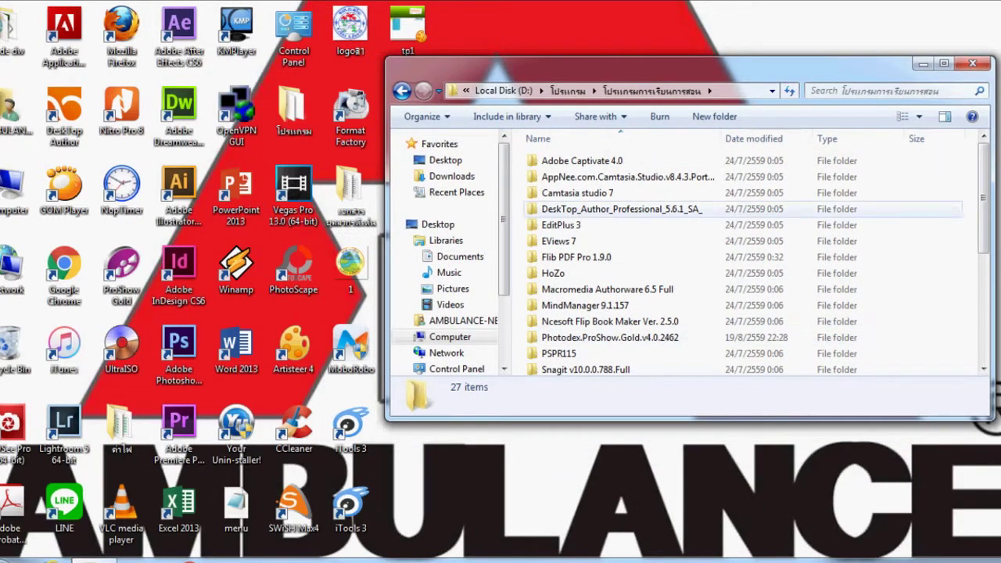
pyautogui.moveTo(658, 67); pyautogui.dragTo(822, 58)
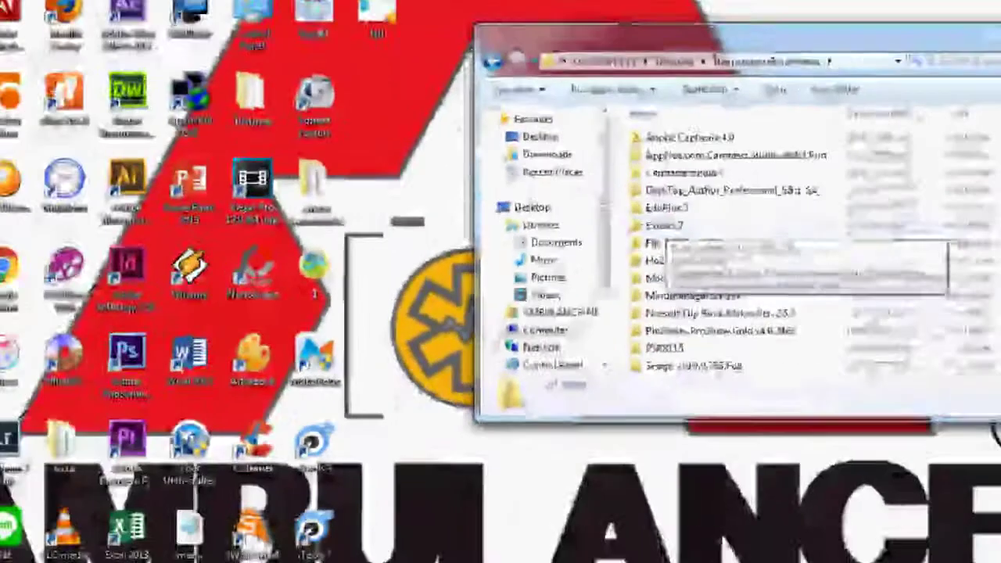
pyautogui.doubleClick(664, 225)
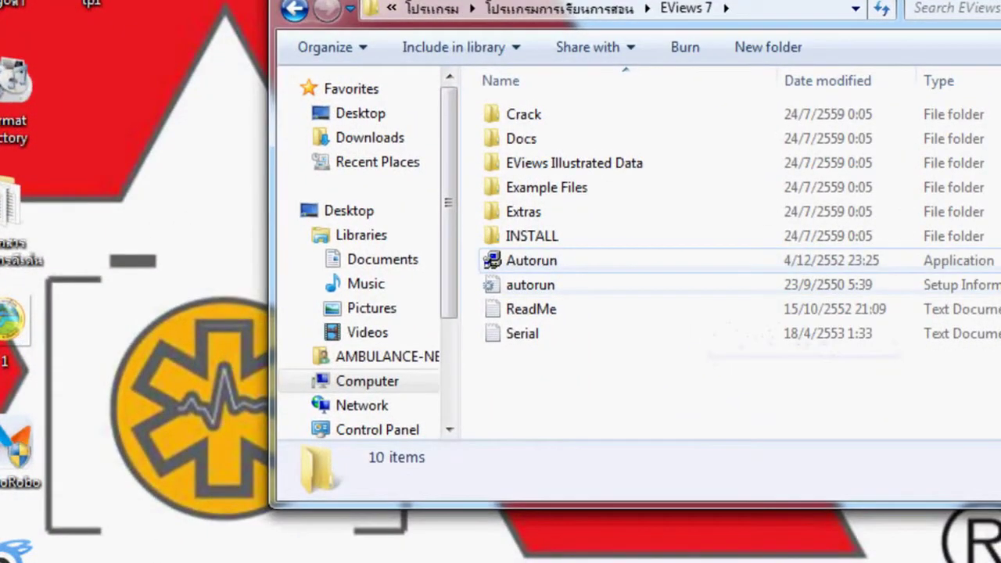
pyautogui.click(492, 285)
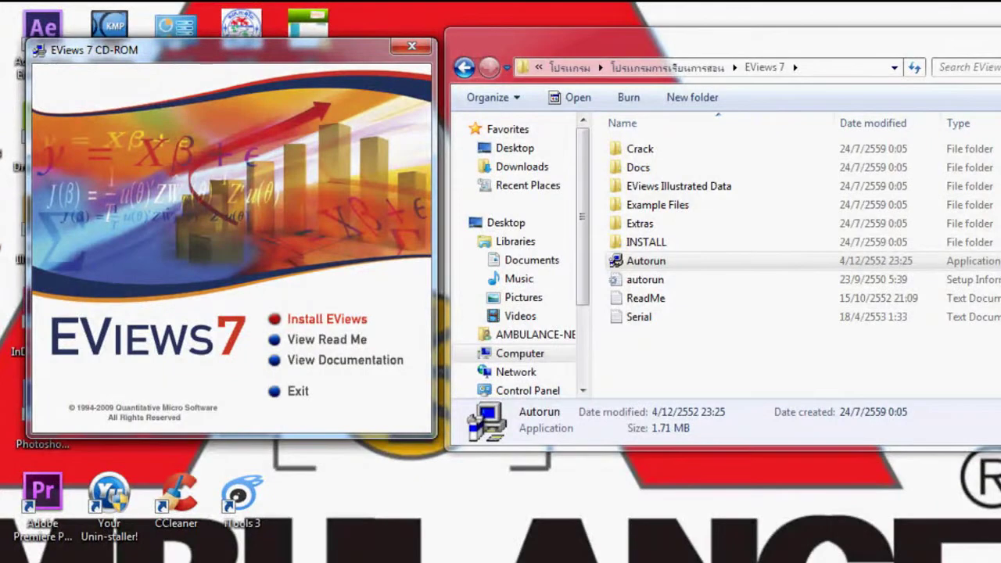
pyautogui.click(327, 319)
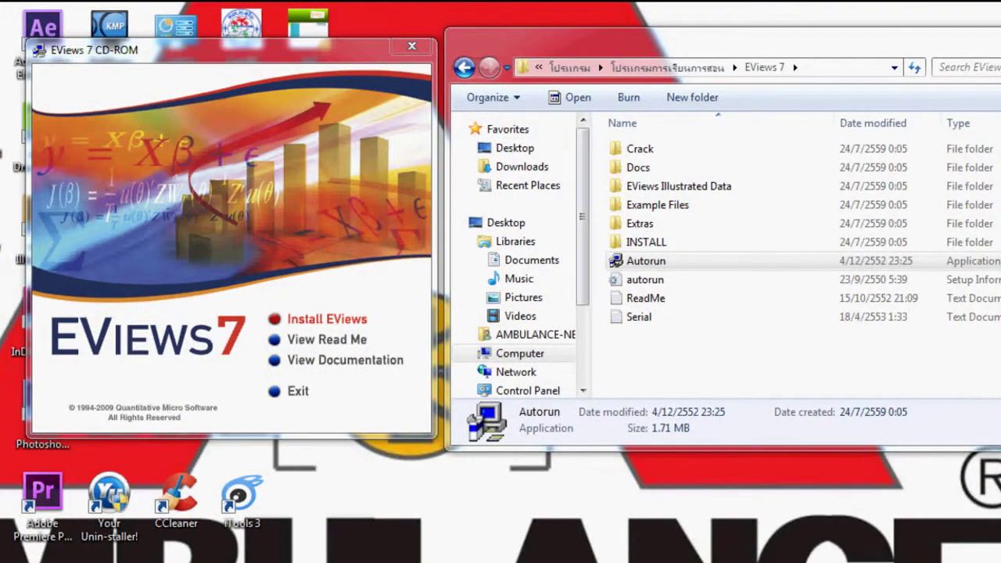
pyautogui.click(326, 319)
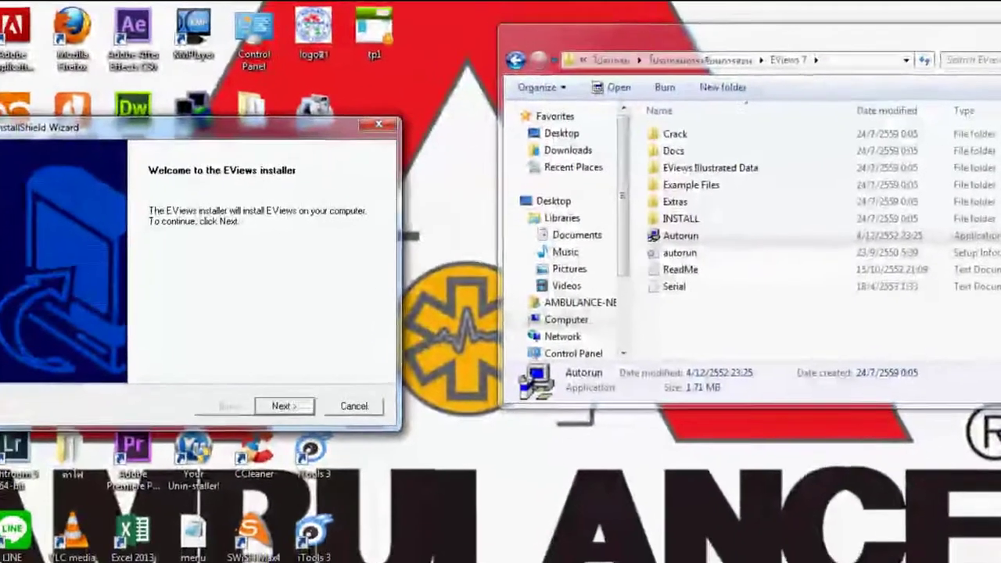
# Accept the license agreement and keep C:\Program Files (x86)\EViews7\ as the destination folder.
pyautogui.press('Return')
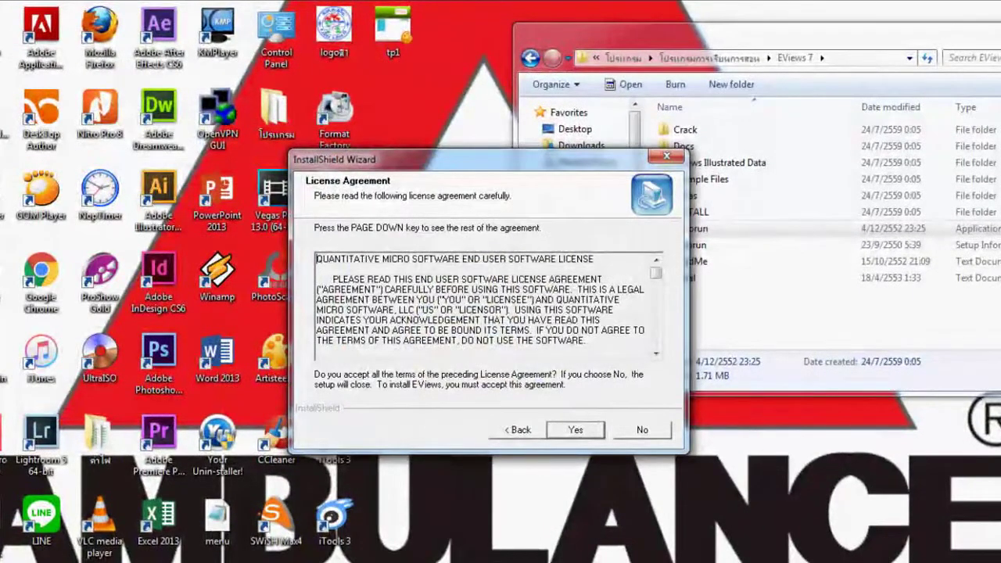
pyautogui.click(575, 429)
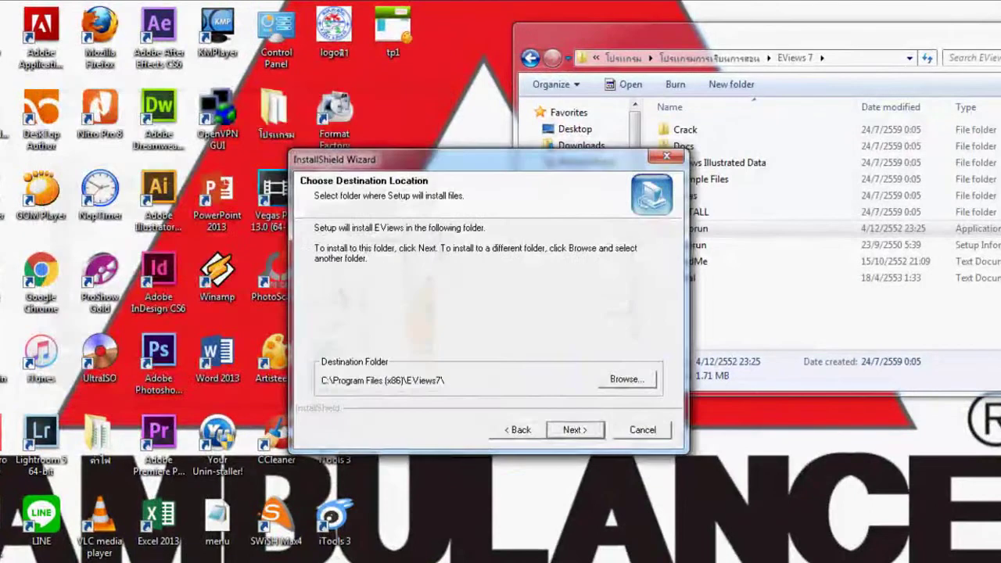
pyautogui.moveTo(469, 160); pyautogui.dragTo(195, 85)
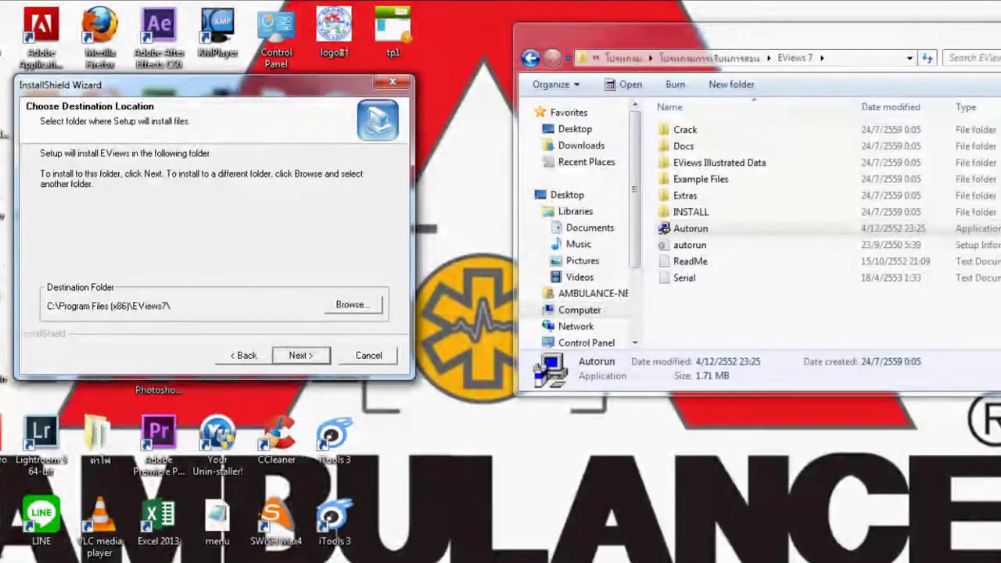
pyautogui.click(301, 356)
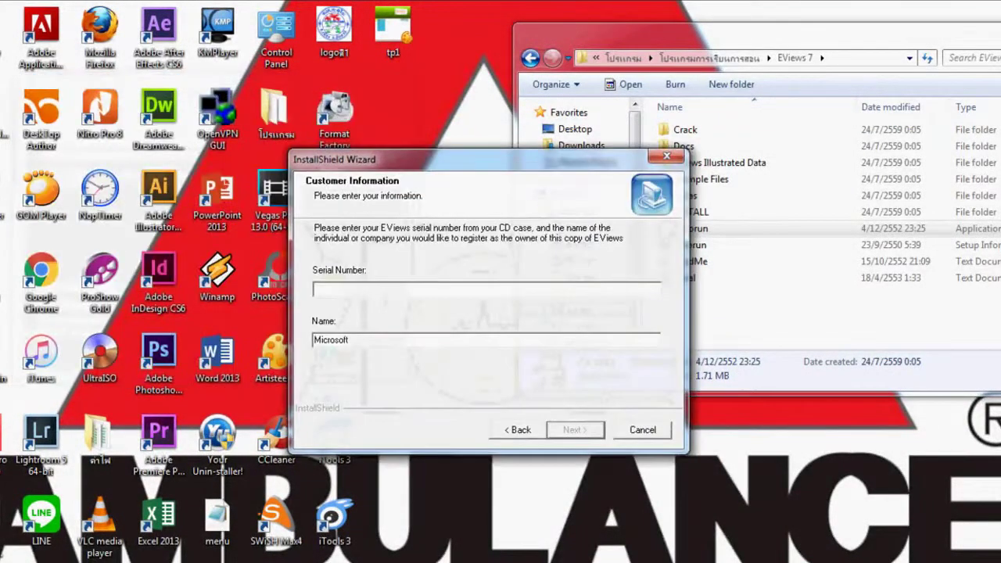
# Open the Serial text document in the EViews 7 folder, keeping the installer's customer information page accessible.
pyautogui.moveTo(470, 159); pyautogui.dragTo(237, 71)
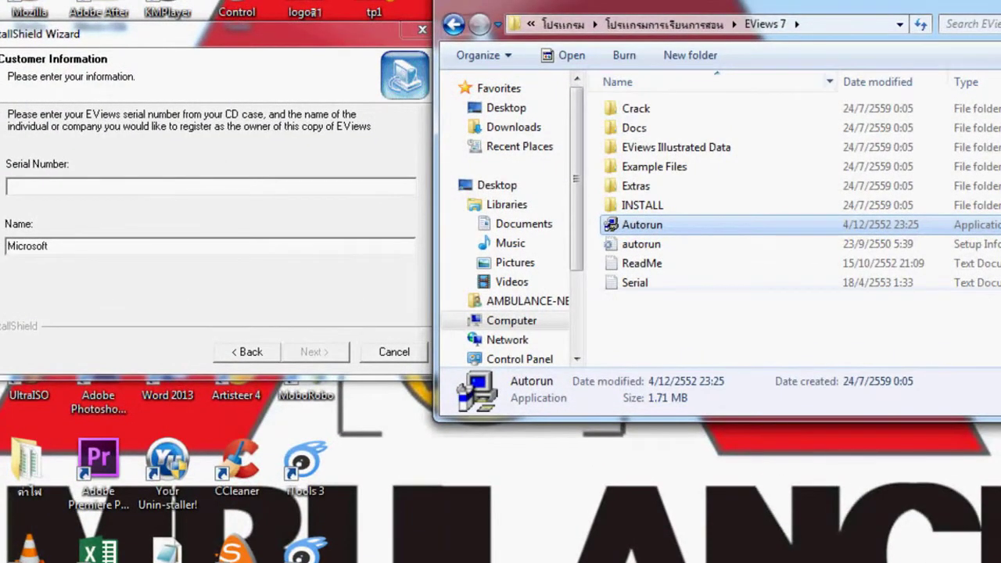
pyautogui.moveTo(670, 7); pyautogui.dragTo(726, 0)
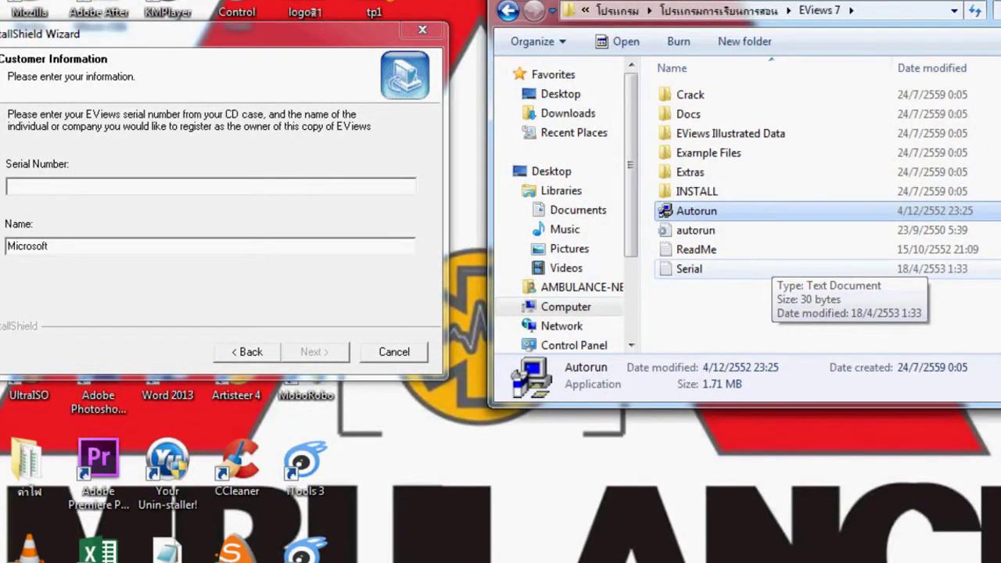
pyautogui.click(772, 267)
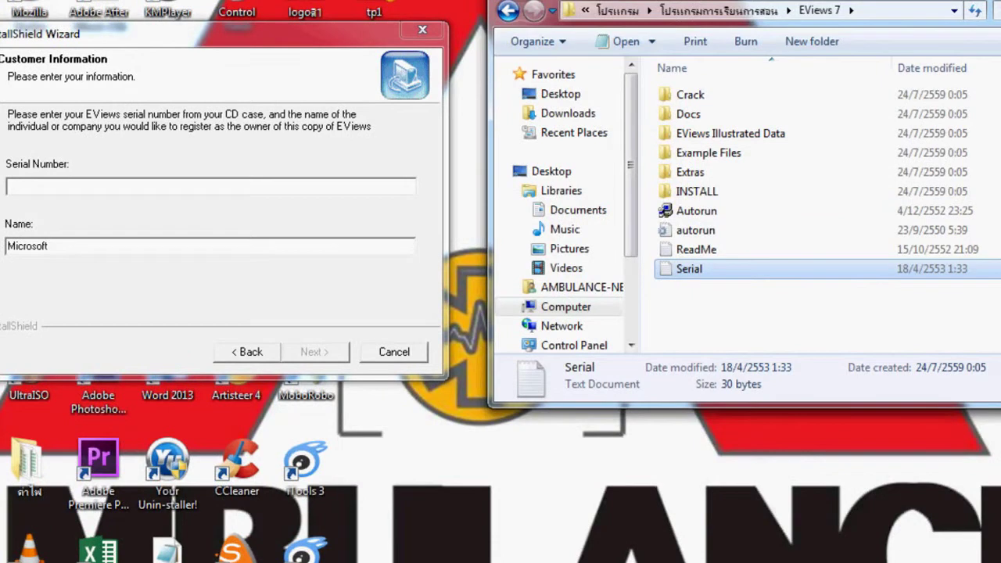
pyautogui.doubleClick(689, 268)
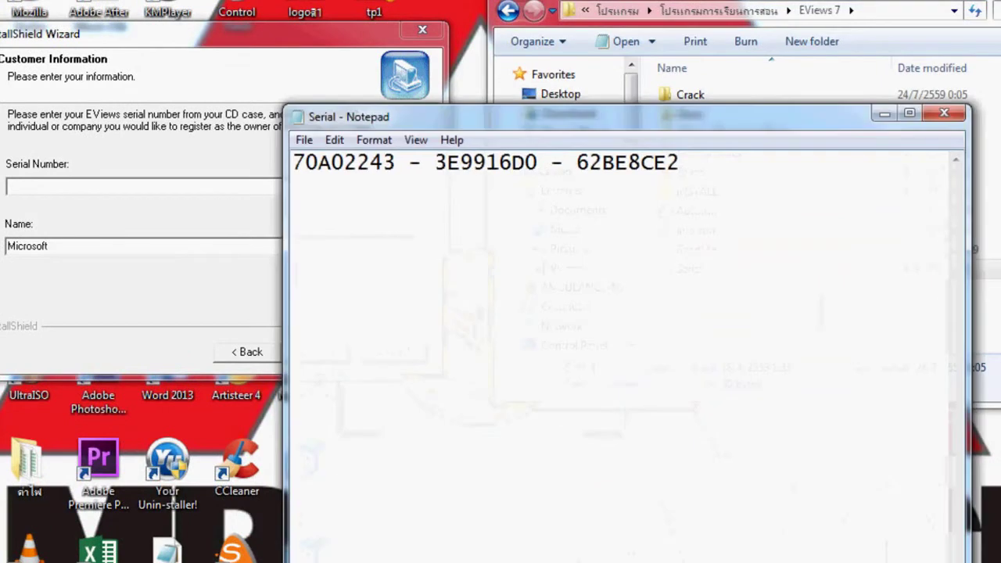
# Copy the serial number from the text document into the installer's Serial Number field and continue with the prefilled name.
pyautogui.moveTo(547, 117); pyautogui.dragTo(669, 137)
pyautogui.moveTo(803, 184); pyautogui.dragTo(414, 182)
pyautogui.hotkey('ctrl', 'c')
pyautogui.click(211, 186)
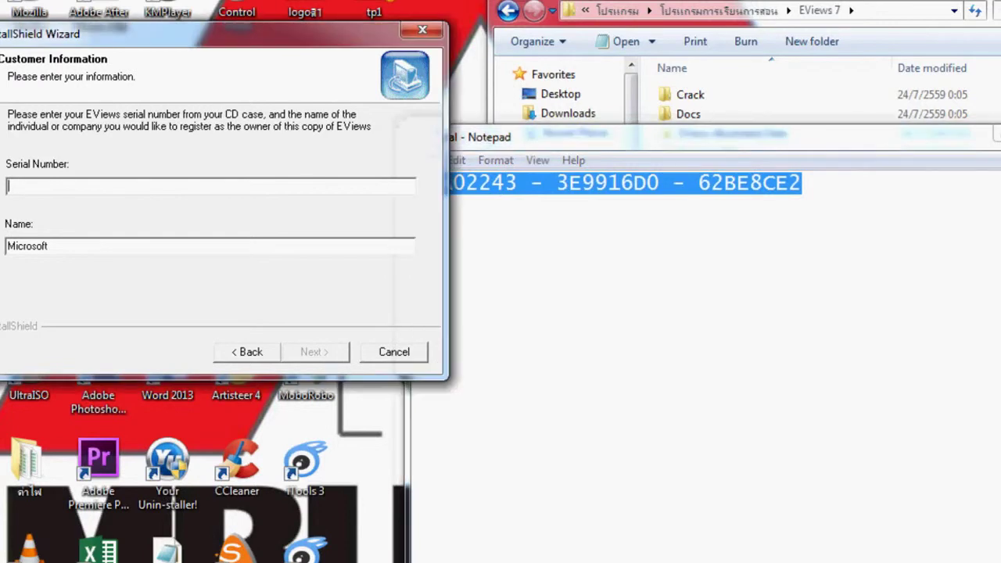
pyautogui.hotkey('ctrl', 'v')
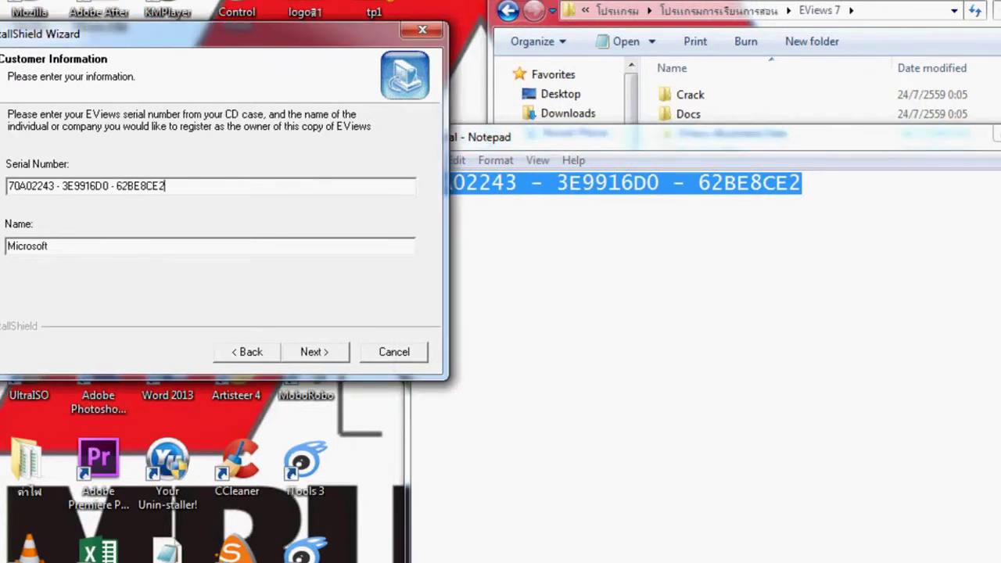
pyautogui.press('Return')
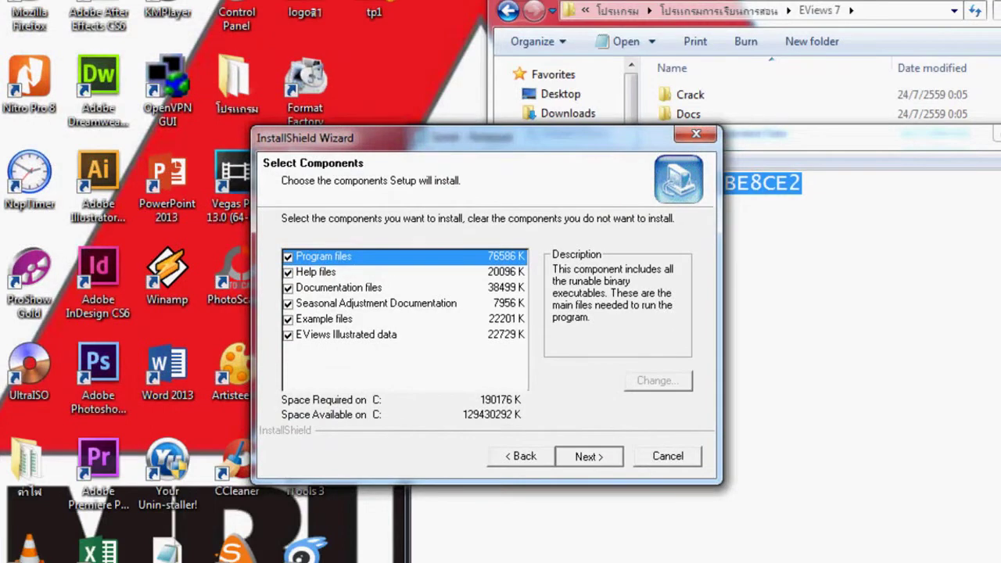
# Install all preselected components with EViews 7 as the Start Menu folder, and close the Serial text document.
pyautogui.press('Return')
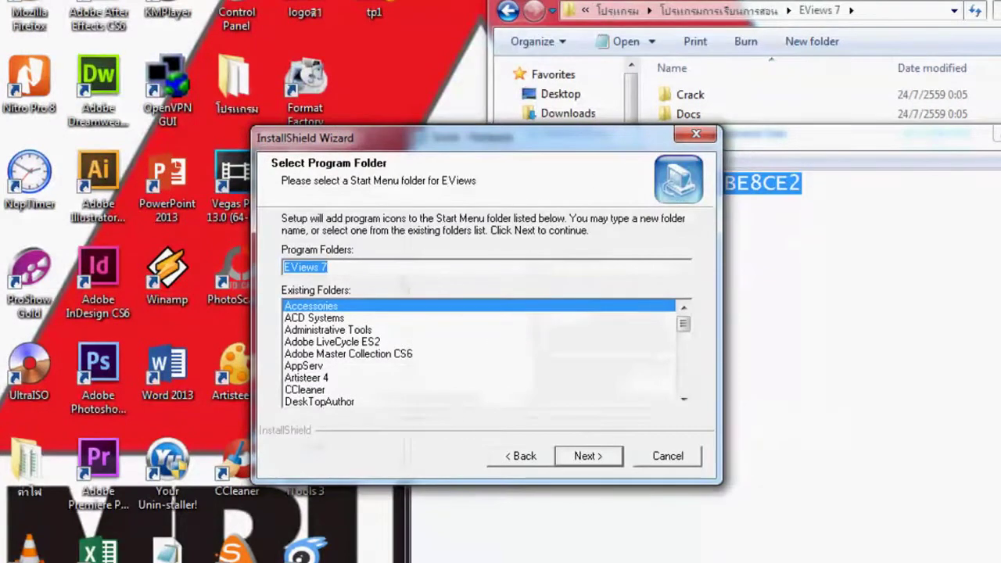
pyautogui.press('Return')
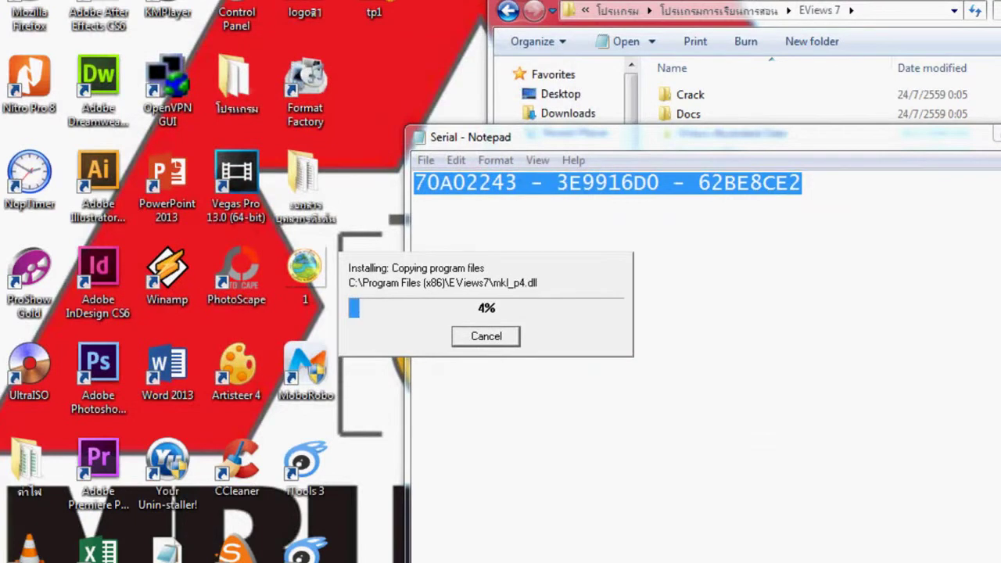
pyautogui.hotkey('alt', 'F4')
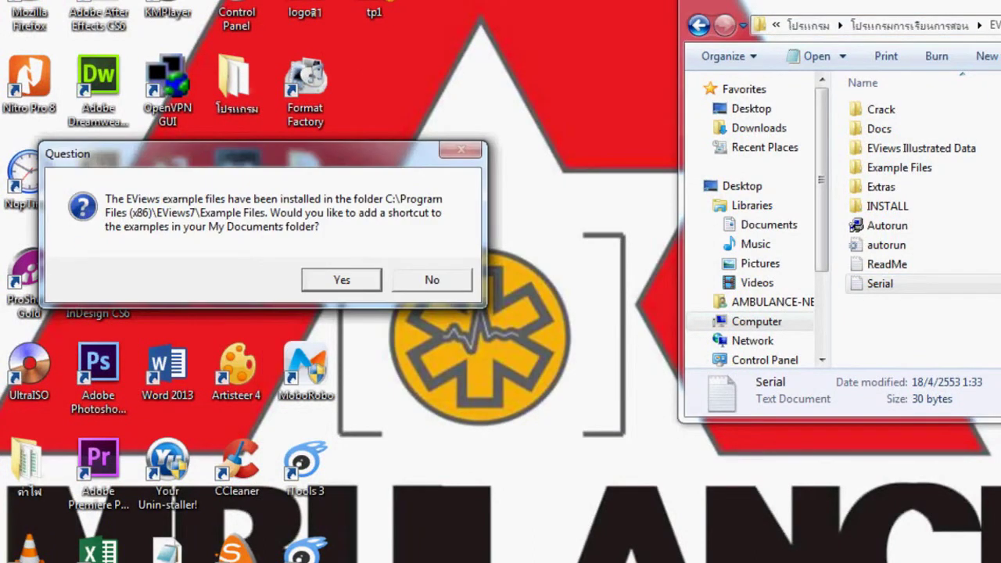
# Accept the example files shortcut in My Documents and the EViews desktop icon, and finish the installation wizard.
pyautogui.press('Return')
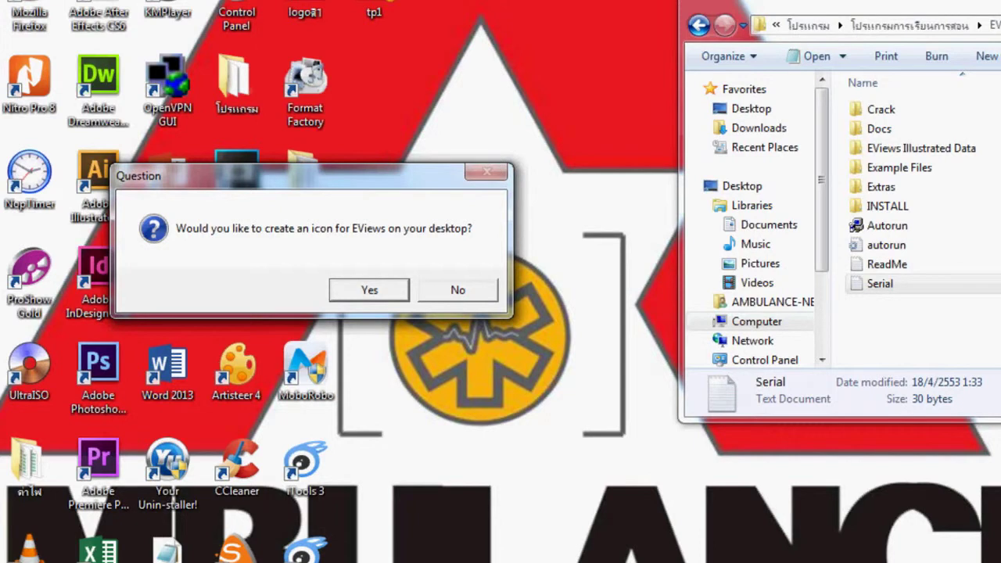
pyautogui.press('Return')
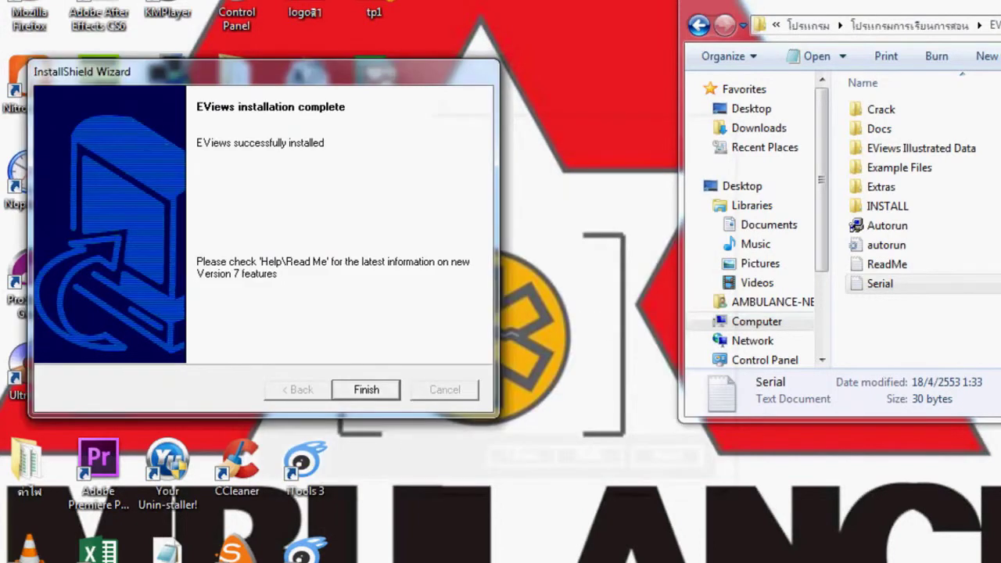
pyautogui.press('Return')
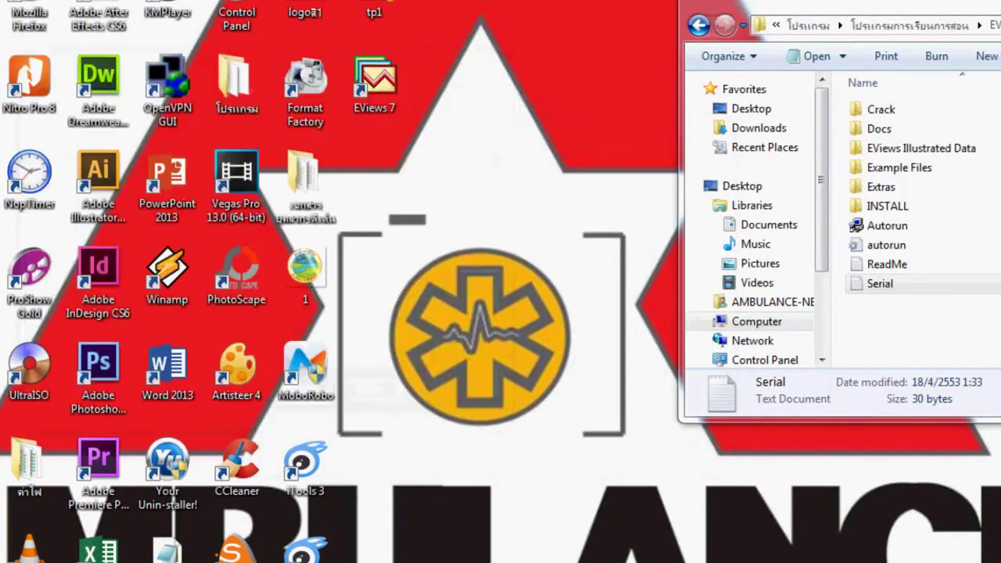
# Decline the installation of Acrobat Reader.
pyautogui.moveTo(844, 10); pyautogui.dragTo(728, 1)
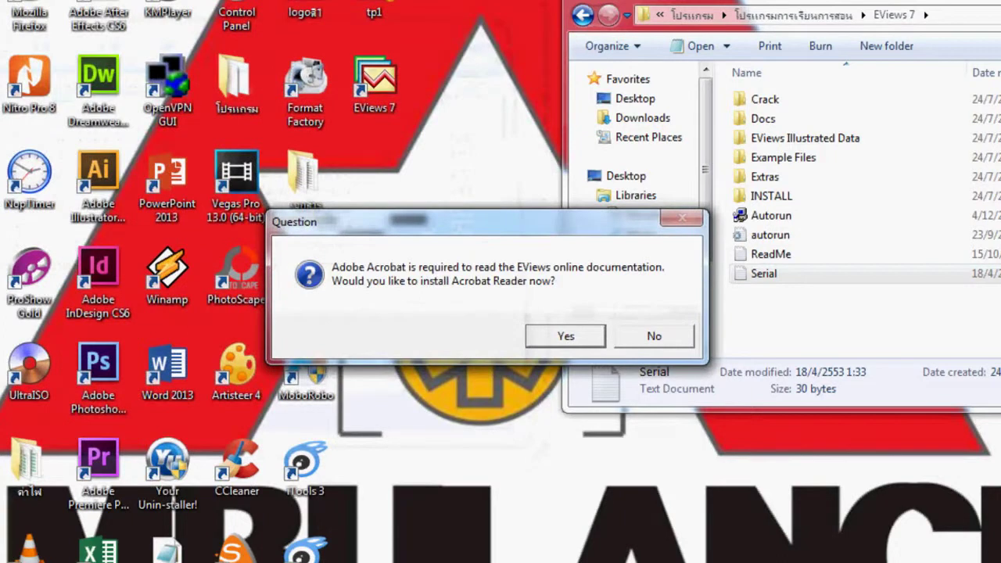
pyautogui.moveTo(438, 222); pyautogui.dragTo(277, 217)
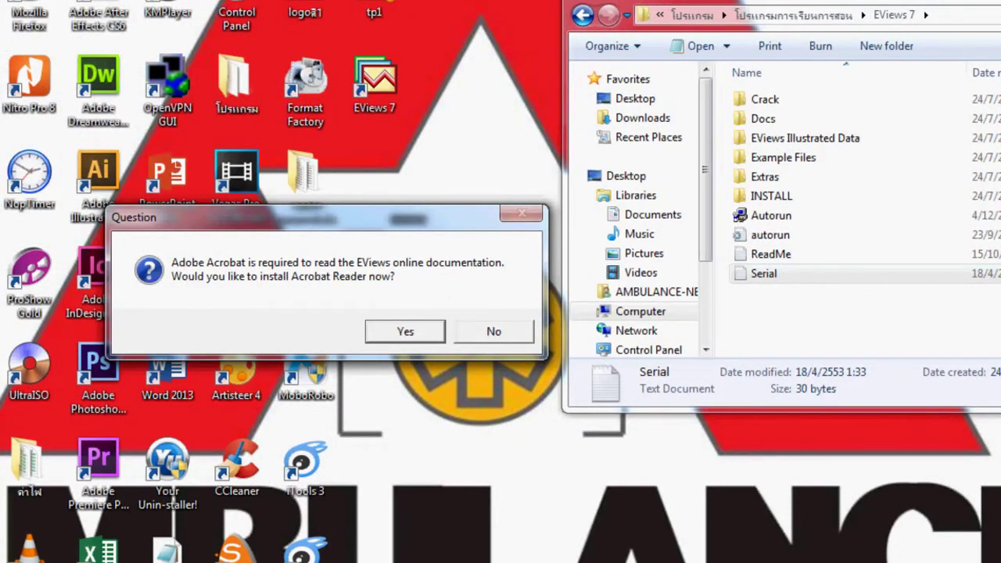
pyautogui.moveTo(278, 218); pyautogui.dragTo(147, 214)
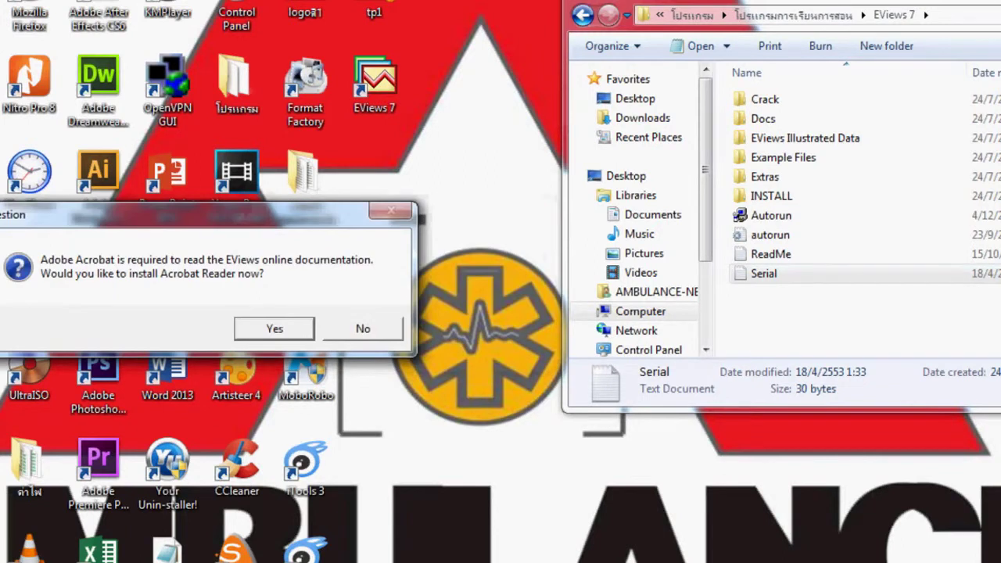
pyautogui.click(363, 328)
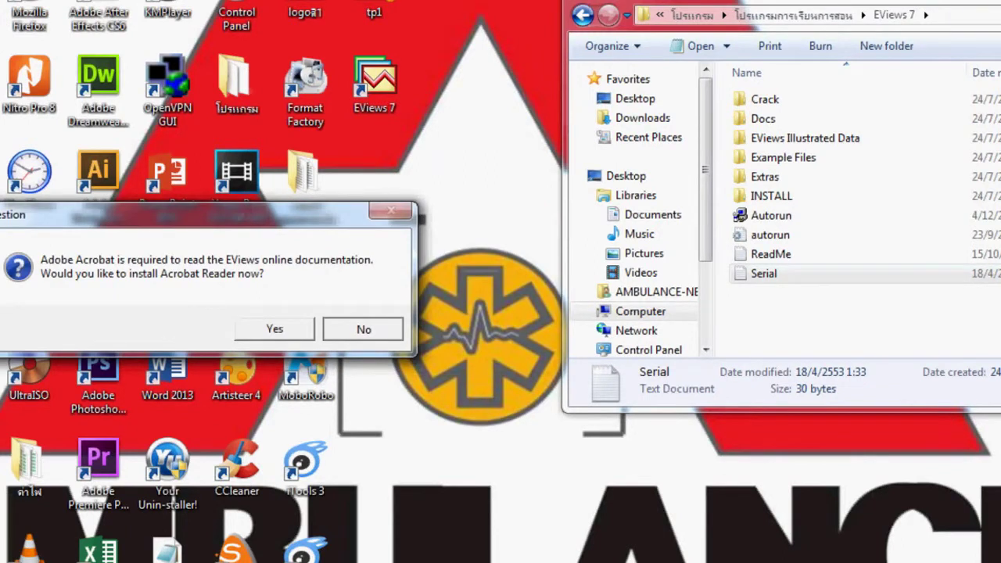
pyautogui.press('Return')
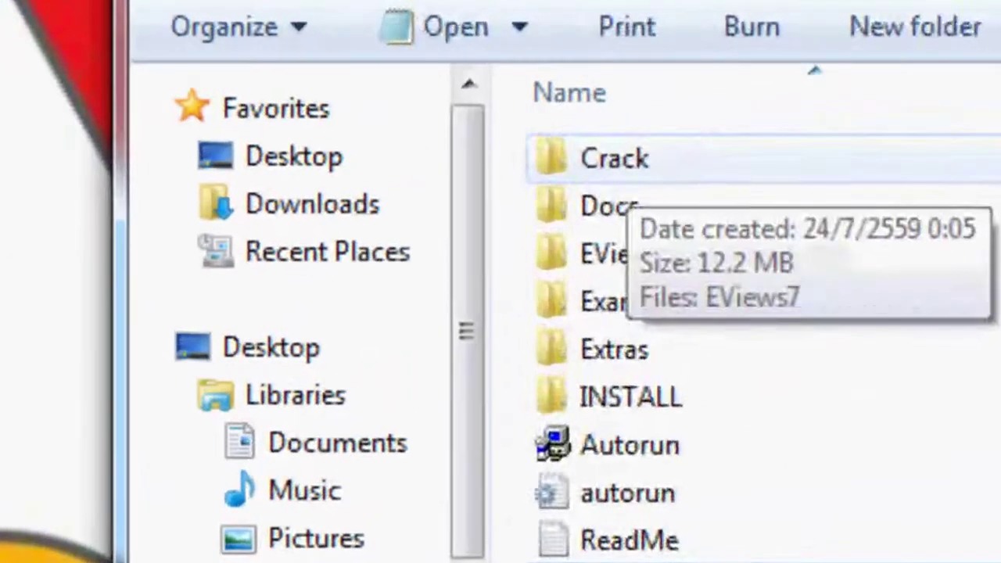
# Select the EViews7 application in the Crack folder, and open the installed program's file location from the EViews 7 desktop shortcut's properties.
pyautogui.doubleClick(657, 135)
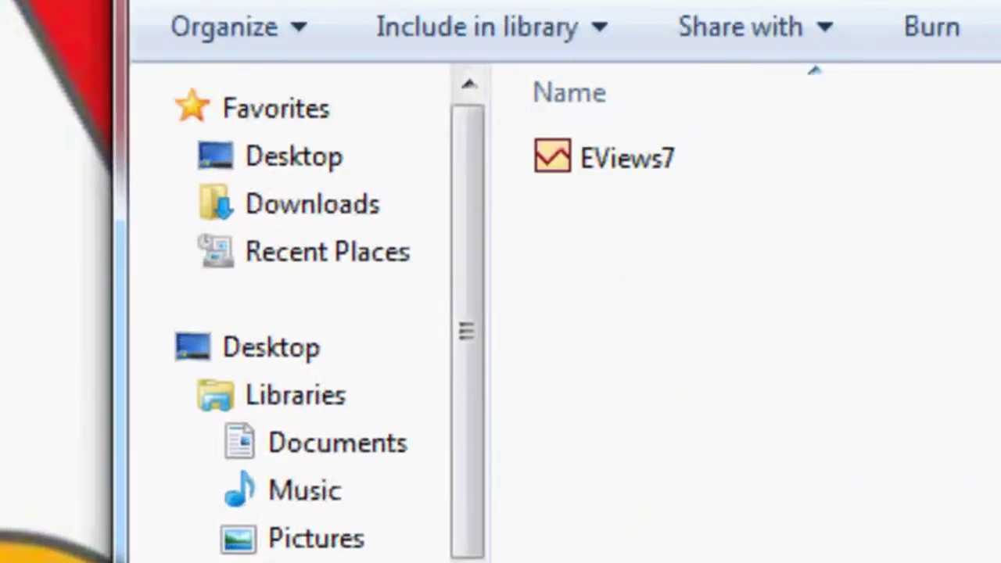
pyautogui.click(627, 159)
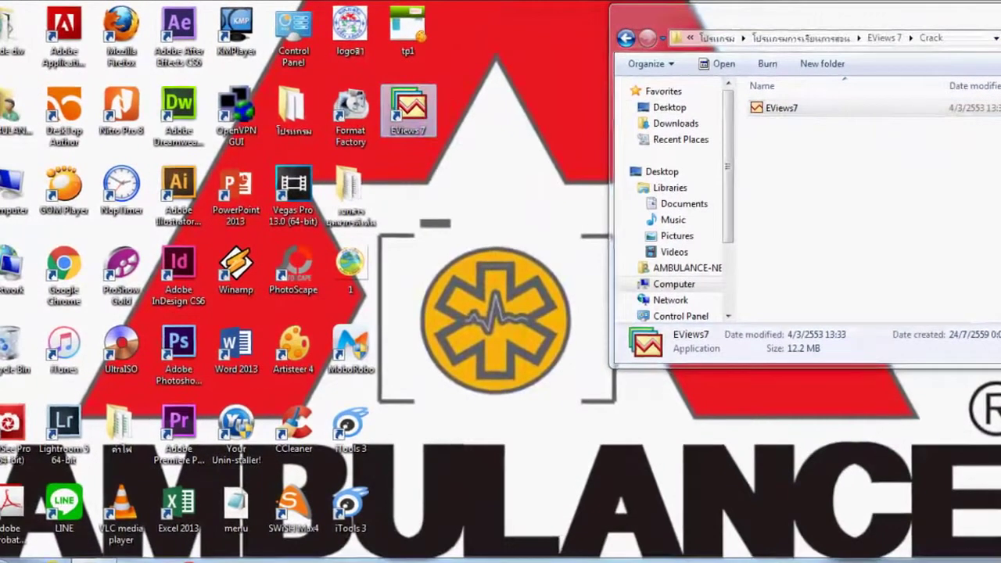
pyautogui.rightClick(363, 116)
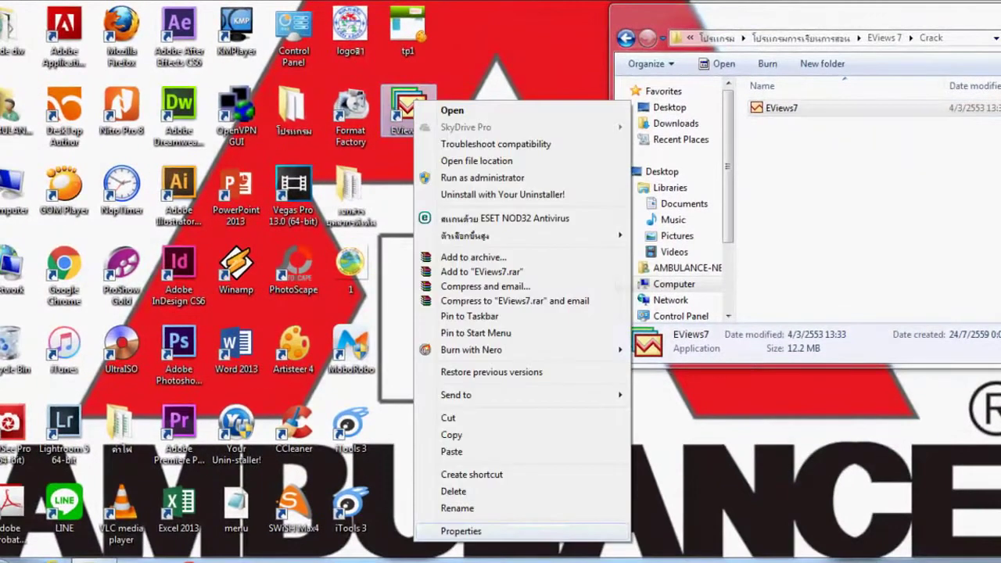
pyautogui.click(461, 532)
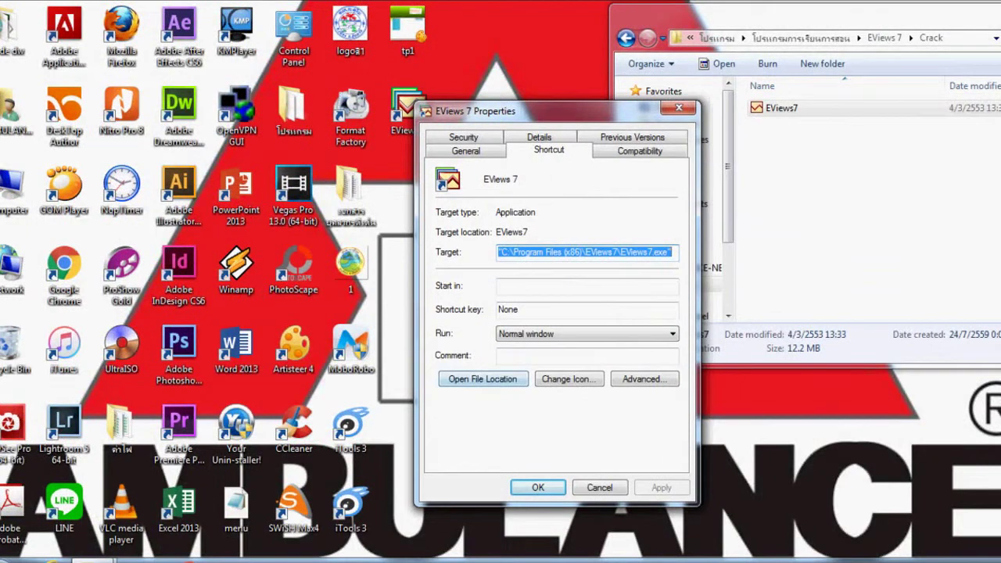
pyautogui.click(482, 379)
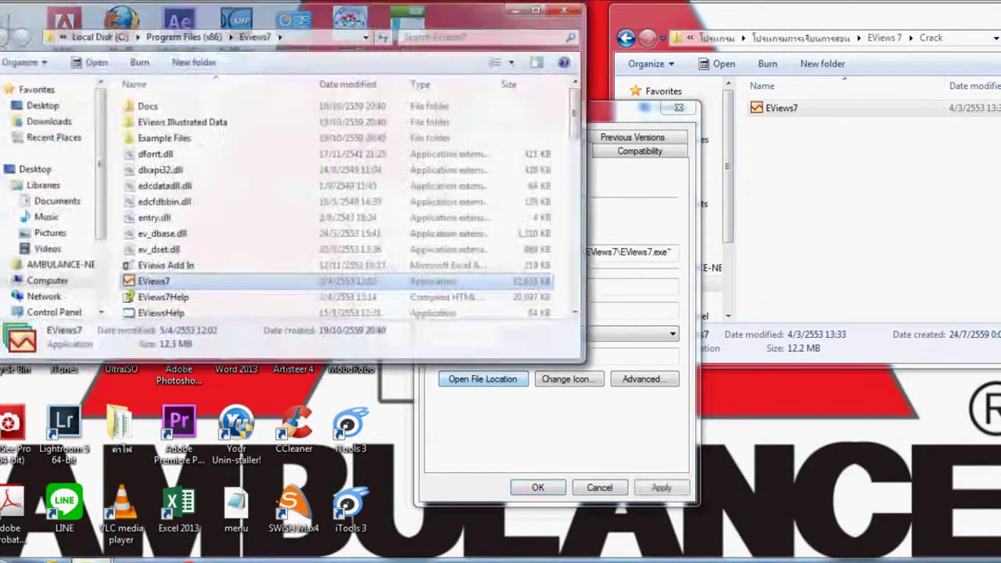
pyautogui.moveTo(313, 9); pyautogui.dragTo(447, 40)
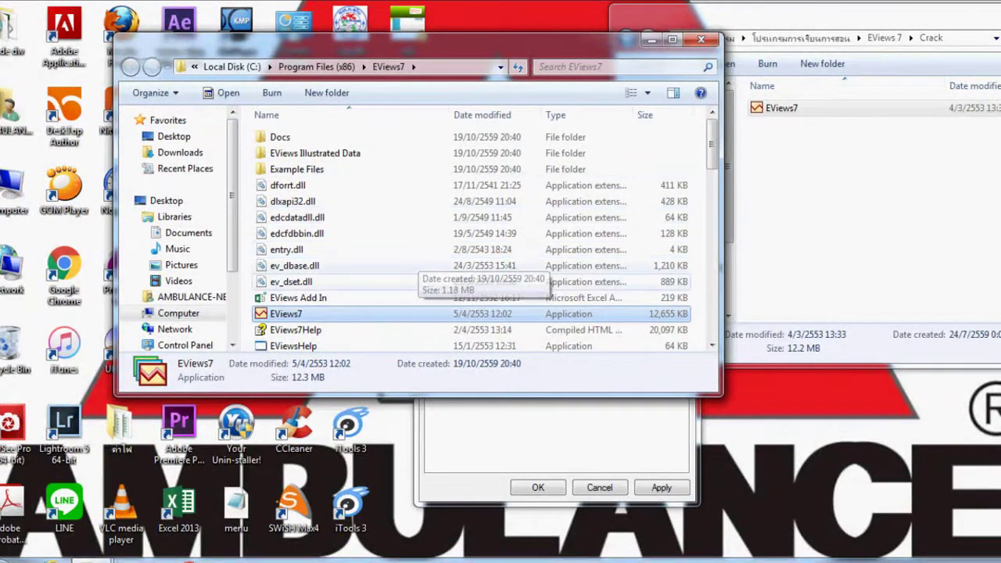
pyautogui.click(422, 169)
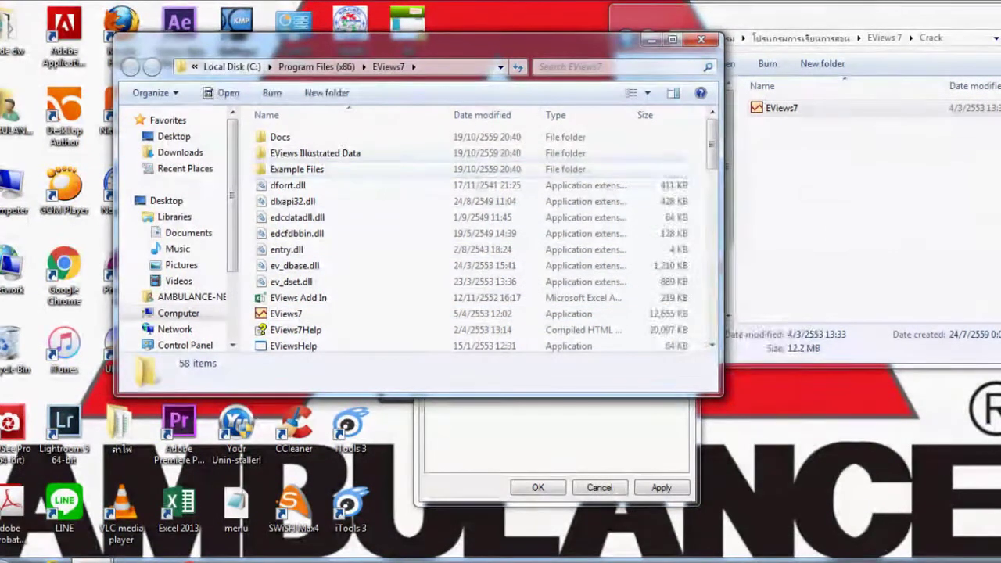
# Replace EViews7.exe in the installed EViews7 folder with the copied Crack version, granting administrator permission, and close that folder and the shortcut's properties.
pyautogui.rightClick(657, 174)
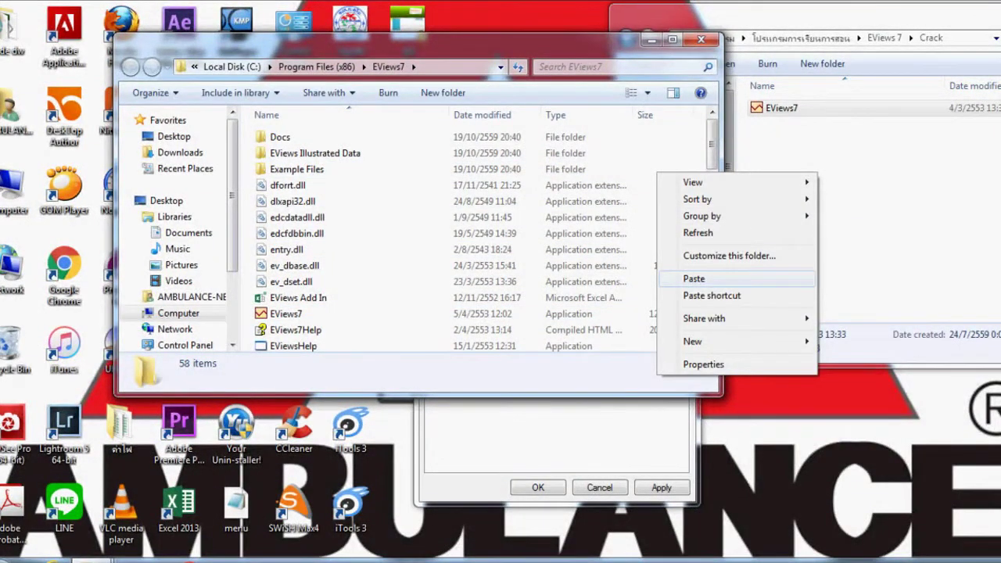
pyautogui.click(693, 278)
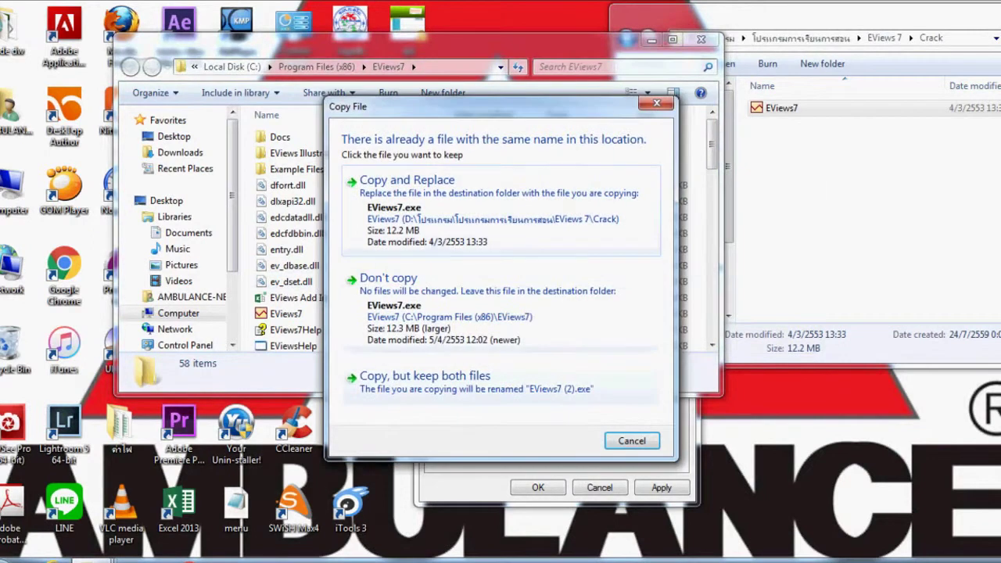
pyautogui.click(506, 233)
pyautogui.click(409, 182)
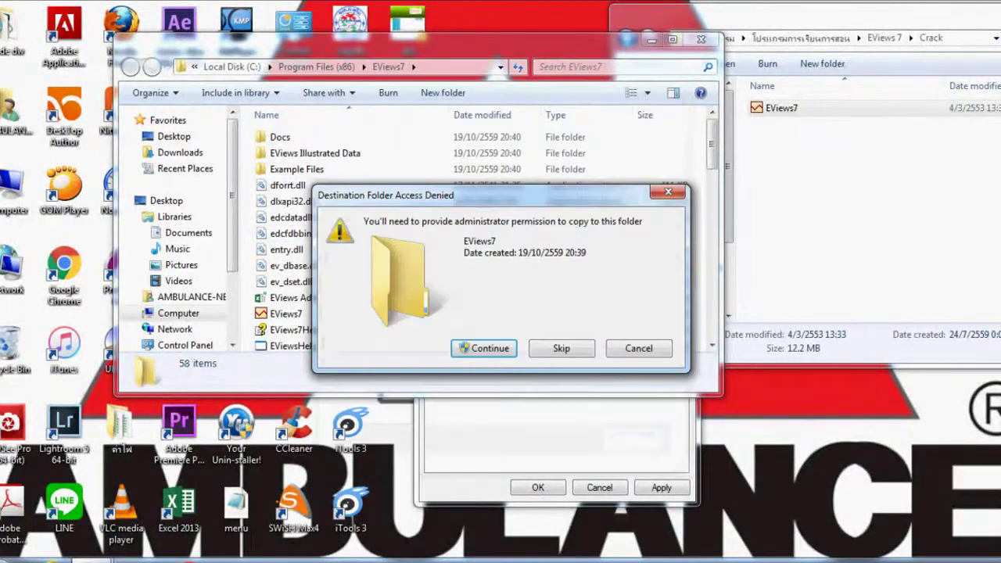
pyautogui.click(484, 348)
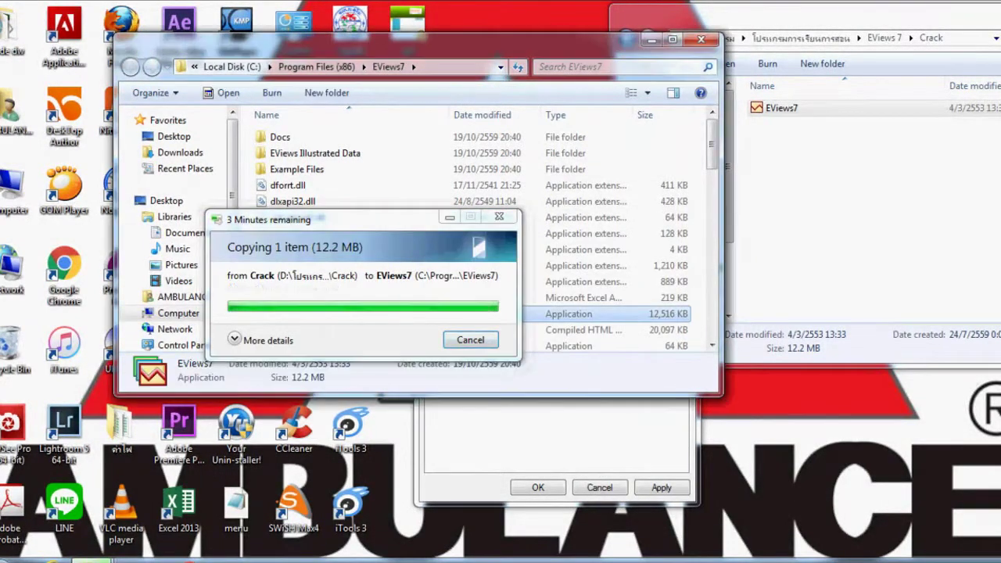
pyautogui.click(701, 39)
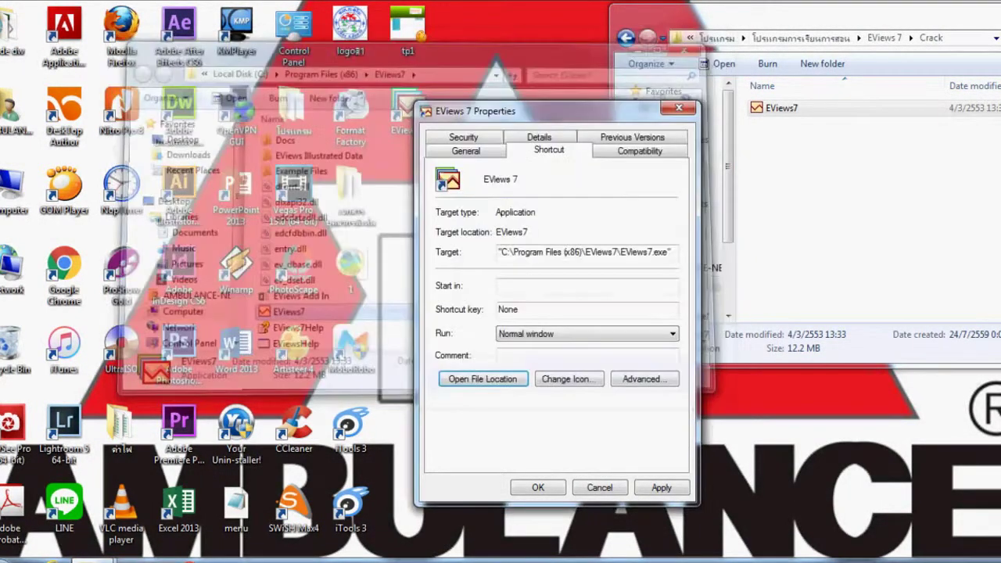
pyautogui.click(600, 488)
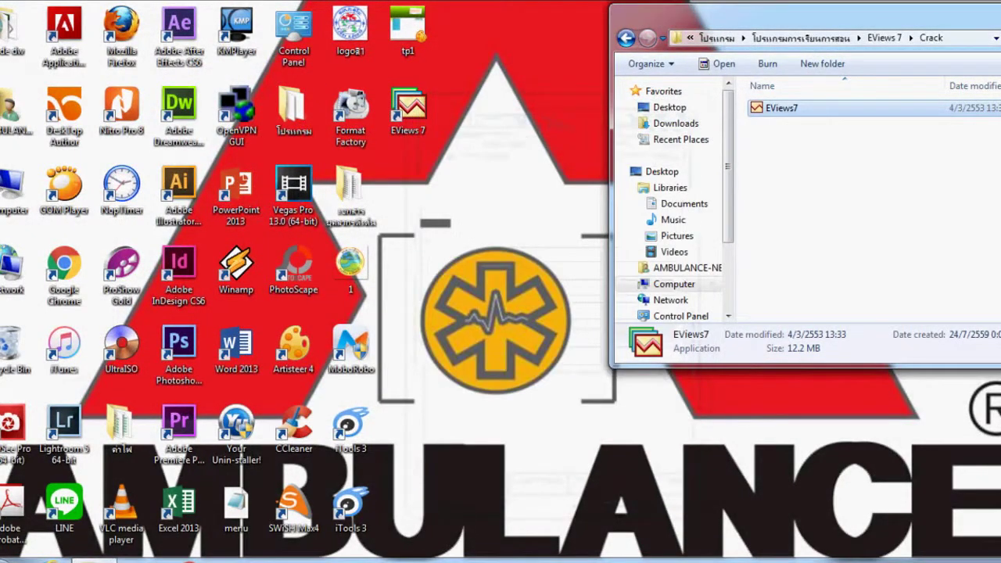
# Minimize the Crack folder window and launch EViews 7 from its desktop shortcut.
pyautogui.moveTo(899, 14); pyautogui.dragTo(473, 87)
pyautogui.click(721, 83)
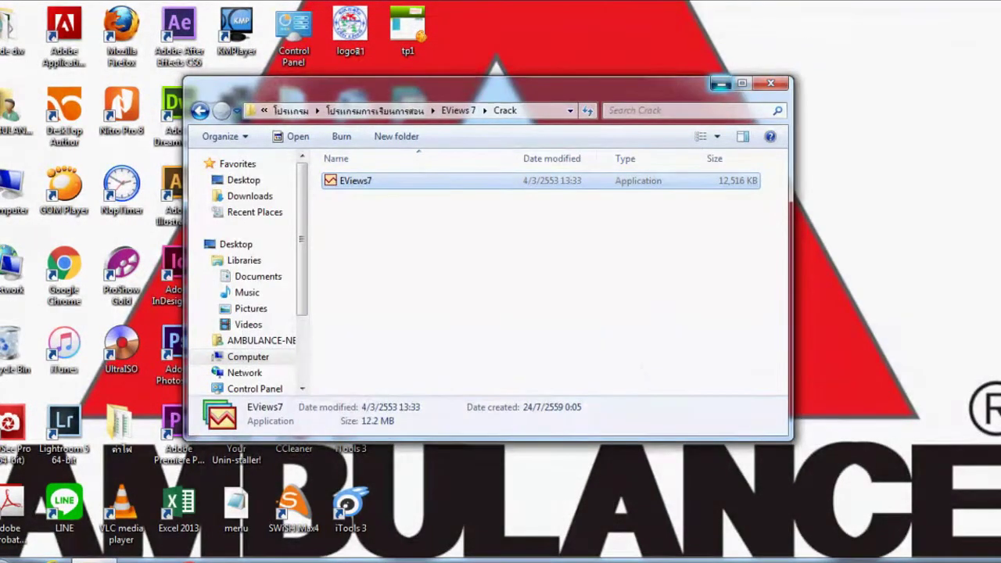
pyautogui.click(720, 83)
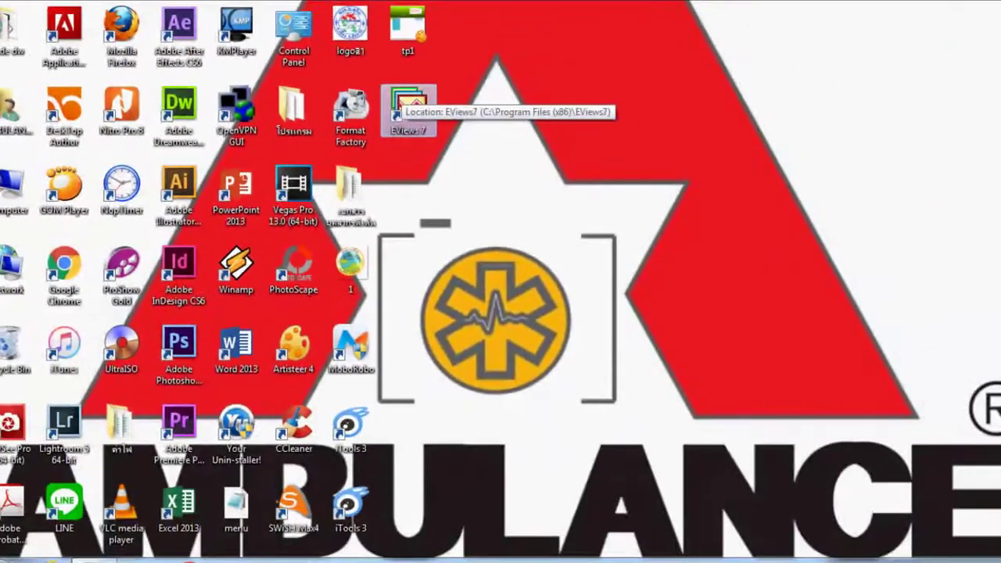
pyautogui.doubleClick(343, 148)
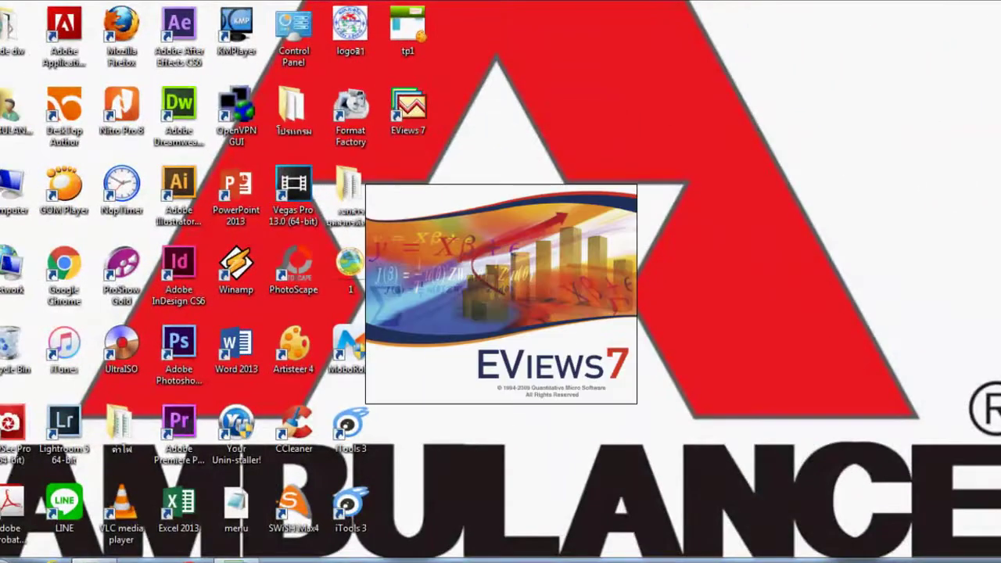